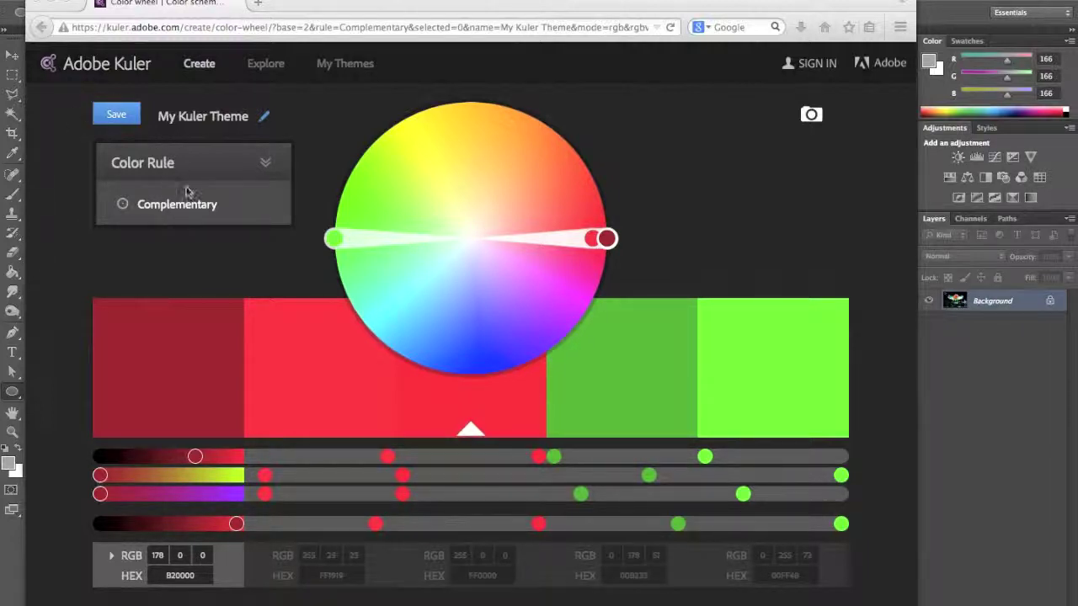
# Step: Try the Monochromatic and Analogous rules, return to Complementary, and rotate the base colour to teal 09A2B2
pyautogui.click(264, 165)
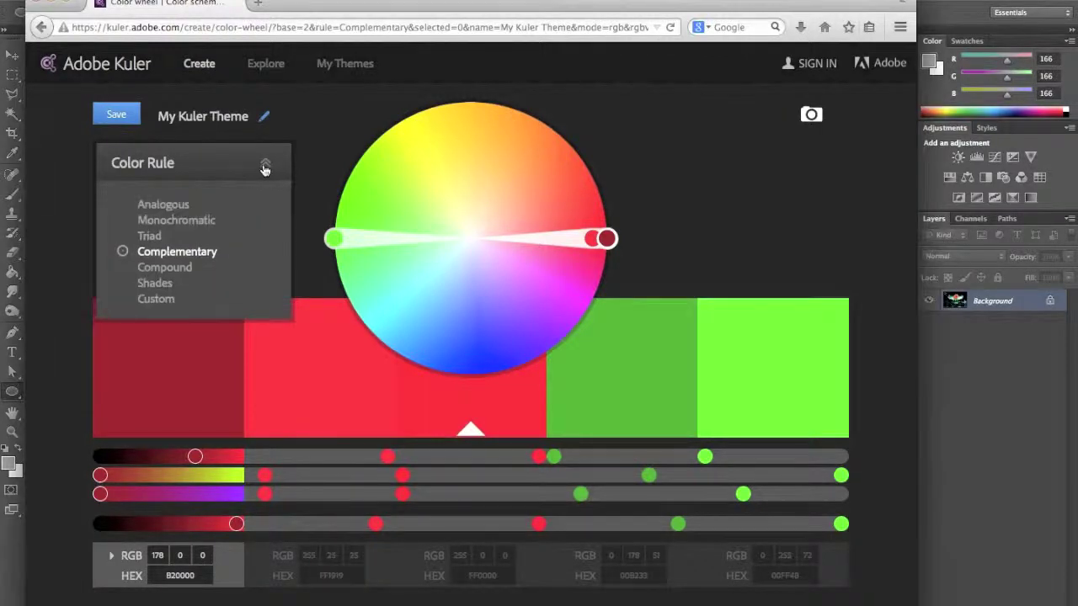
pyautogui.click(212, 223)
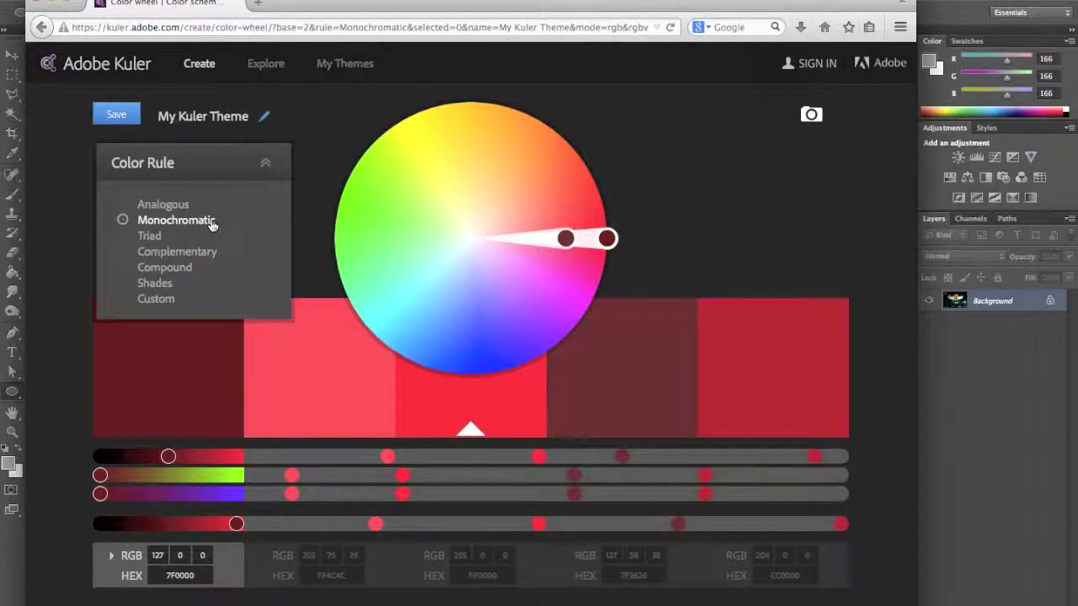
pyautogui.click(171, 208)
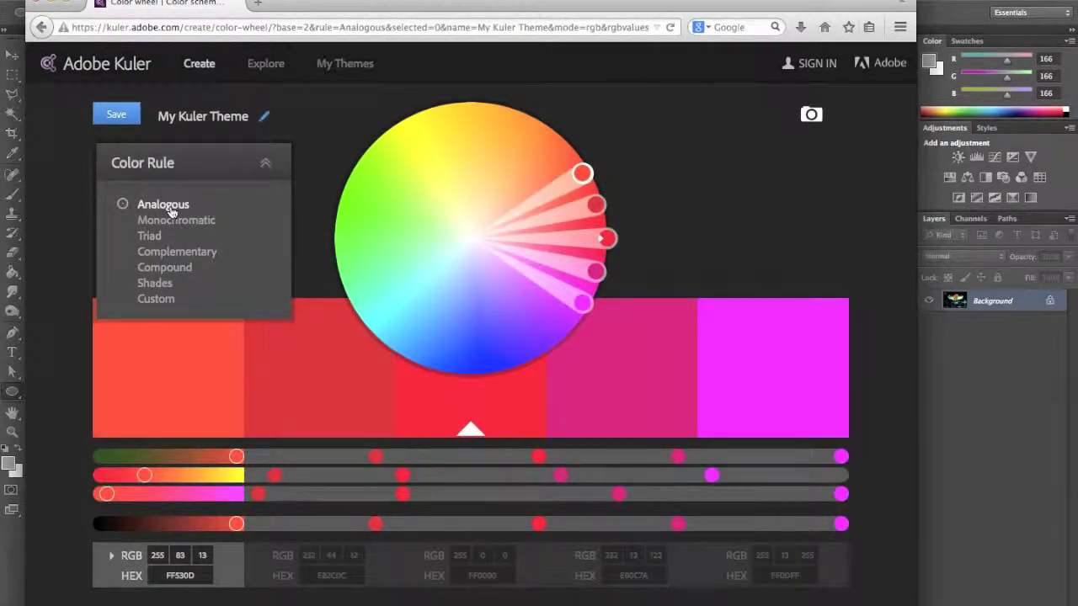
pyautogui.click(182, 252)
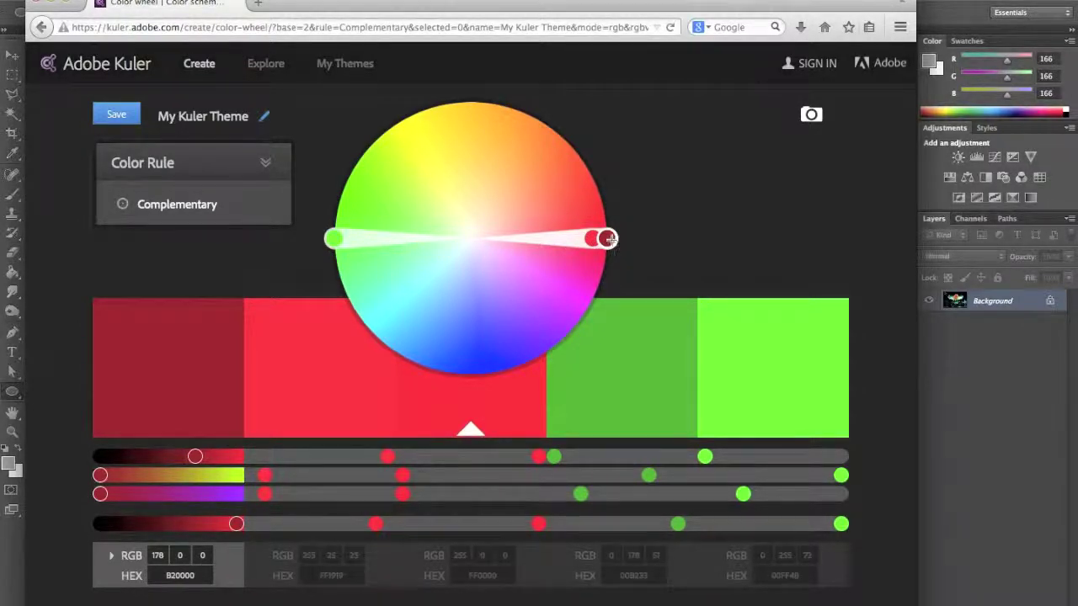
pyautogui.moveTo(608, 239)
pyautogui.mouseDown()
pyautogui.moveTo(592, 312)
pyautogui.moveTo(561, 351)
pyautogui.moveTo(566, 362)
pyautogui.mouseUp()
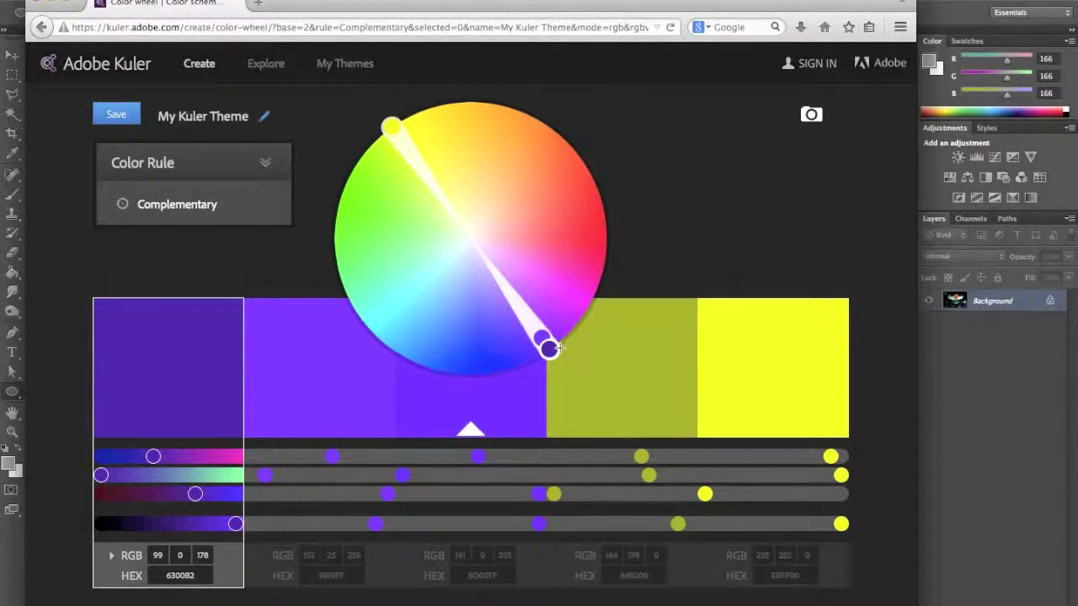
pyautogui.moveTo(549, 348)
pyautogui.mouseDown()
pyautogui.moveTo(476, 362)
pyautogui.moveTo(401, 345)
pyautogui.moveTo(377, 326)
pyautogui.mouseUp()
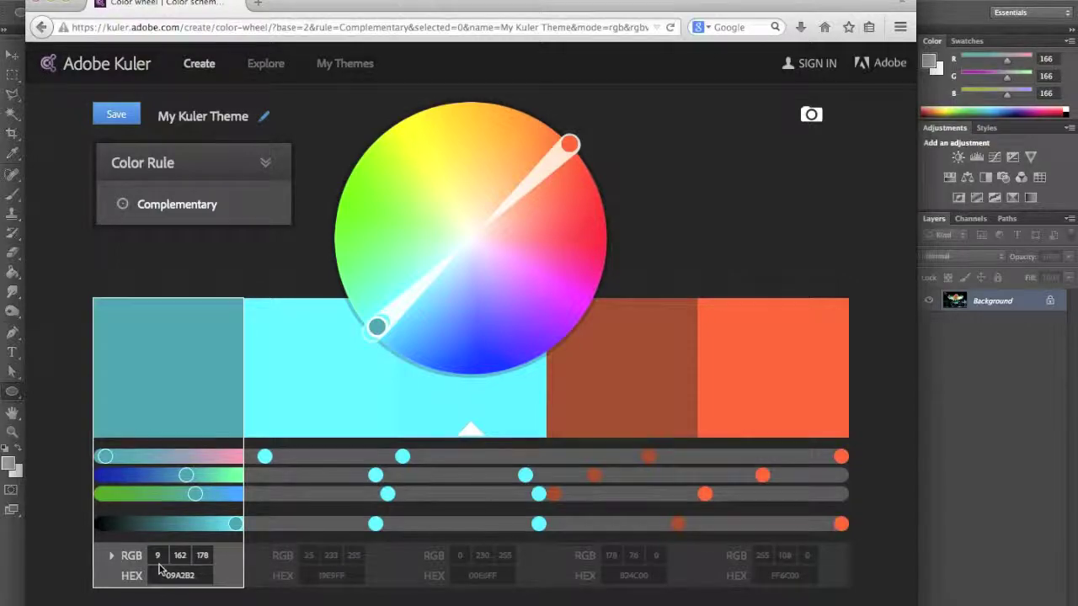
# Step: Bring Photoshop forward and check the foreground colour's hex value, cancelling the Color Picker unchanged
pyautogui.click(1005, 469)
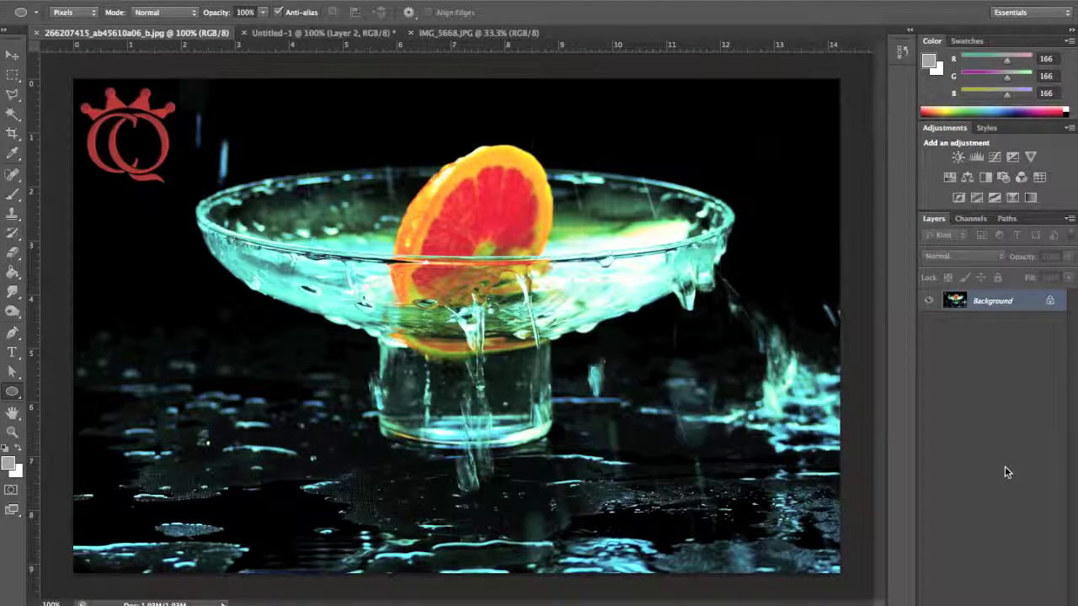
pyautogui.click(9, 462)
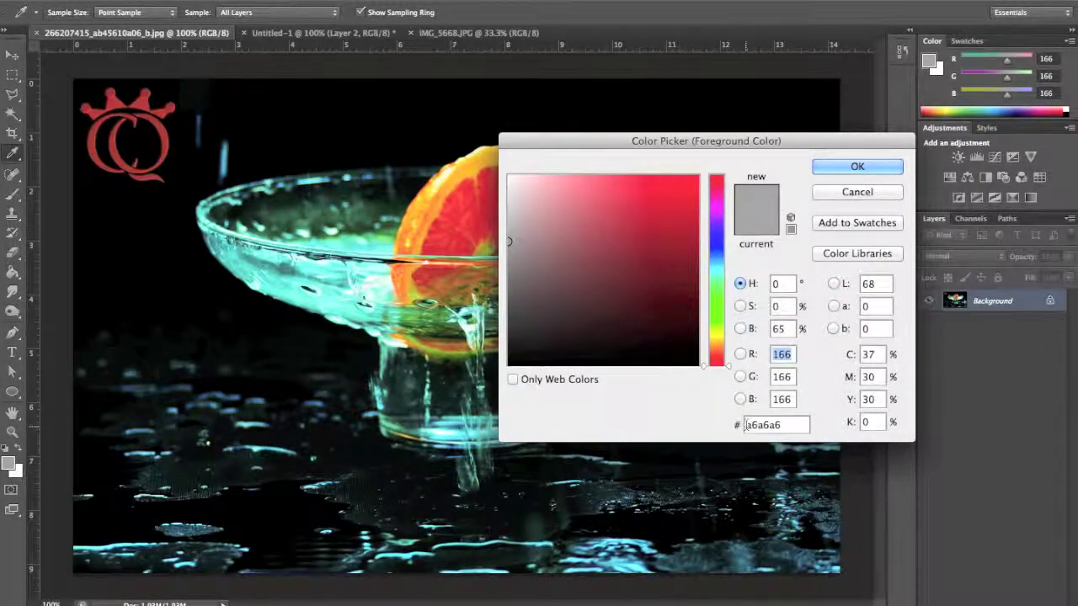
pyautogui.moveTo(745, 425); pyautogui.dragTo(786, 426)
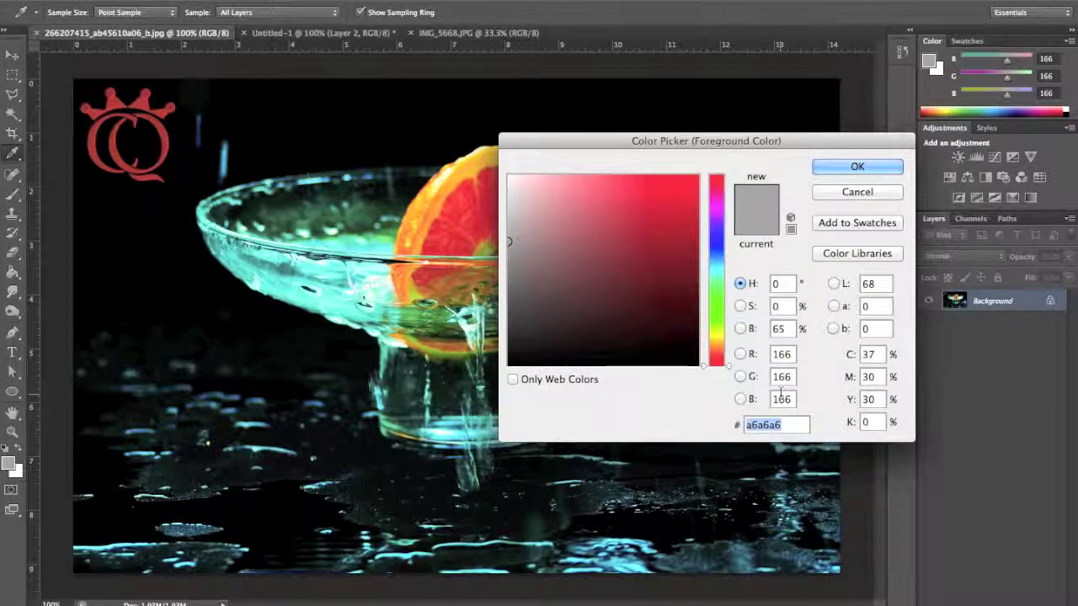
pyautogui.click(857, 192)
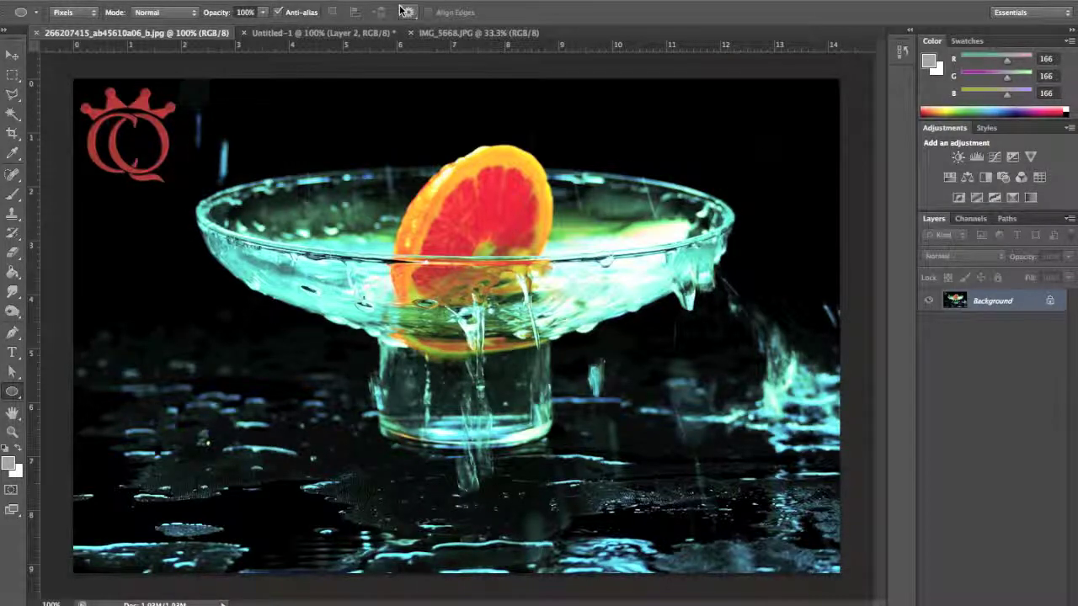
# Step: Switch to the Untitled-1 document showing the three grey and black circles
pyautogui.click(365, 33)
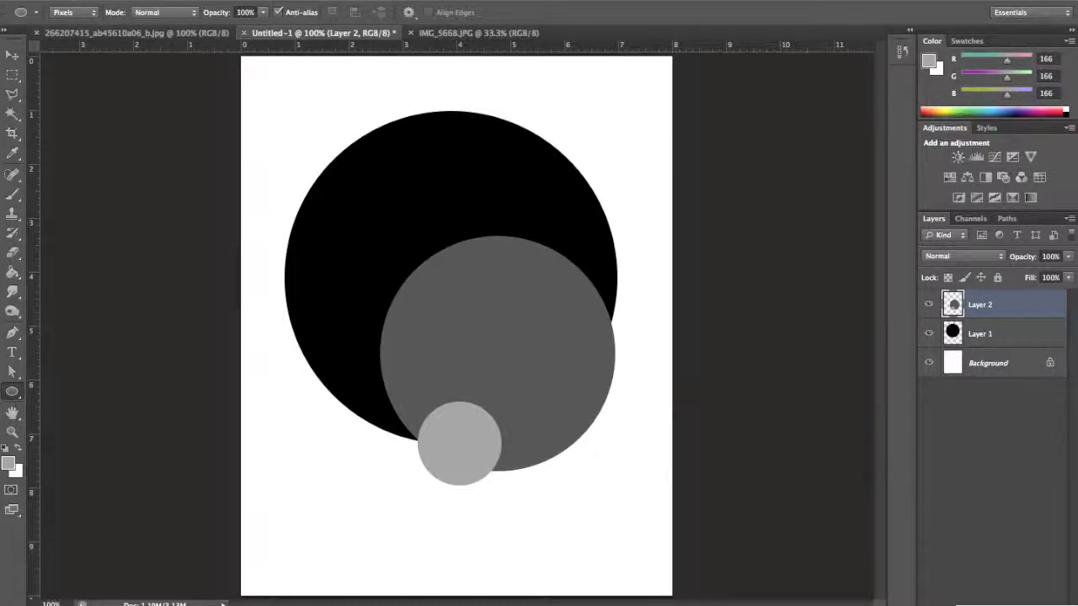
# Step: Add a Gradient Map adjustment layer using the Red, Green gradient preset
pyautogui.click(975, 602)
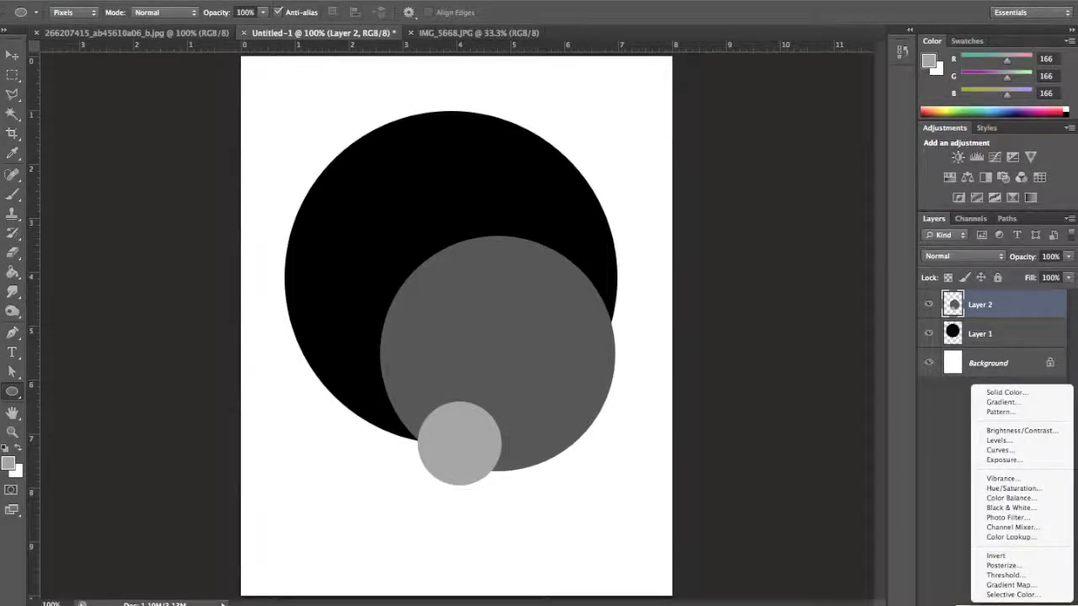
pyautogui.click(1006, 584)
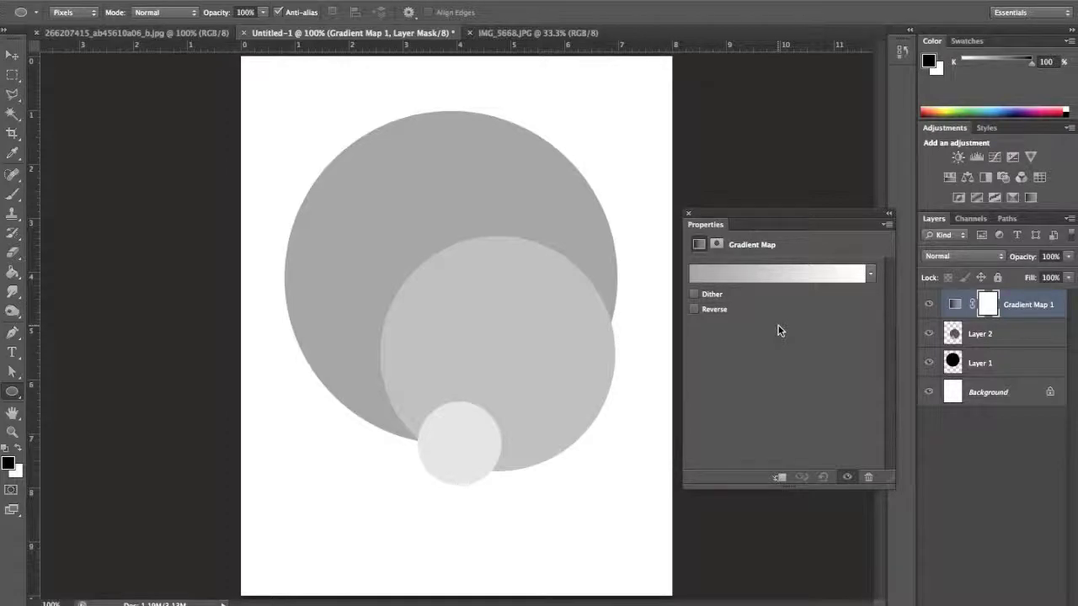
pyautogui.click(765, 275)
pyautogui.click(764, 276)
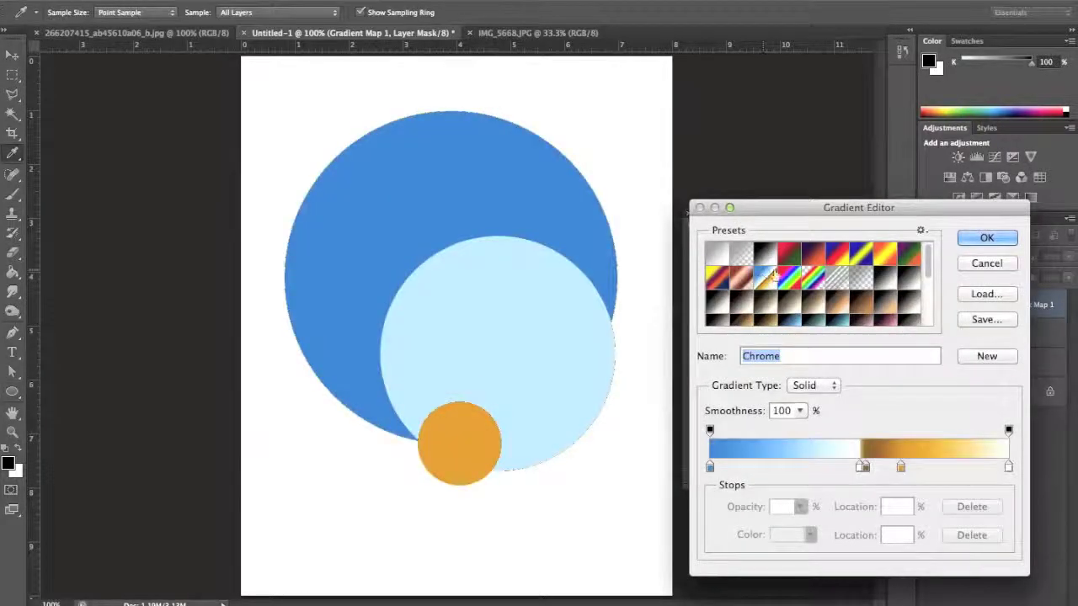
pyautogui.click(787, 255)
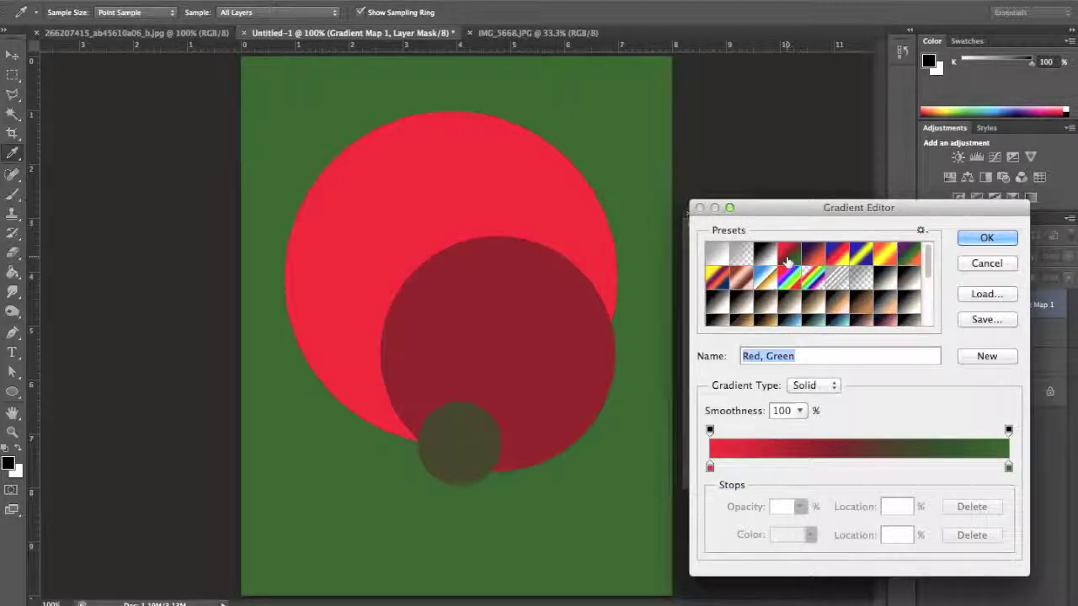
# Step: Set the gradient map's left colour stop to near-black
pyautogui.click(709, 468)
pyautogui.doubleClick(709, 468)
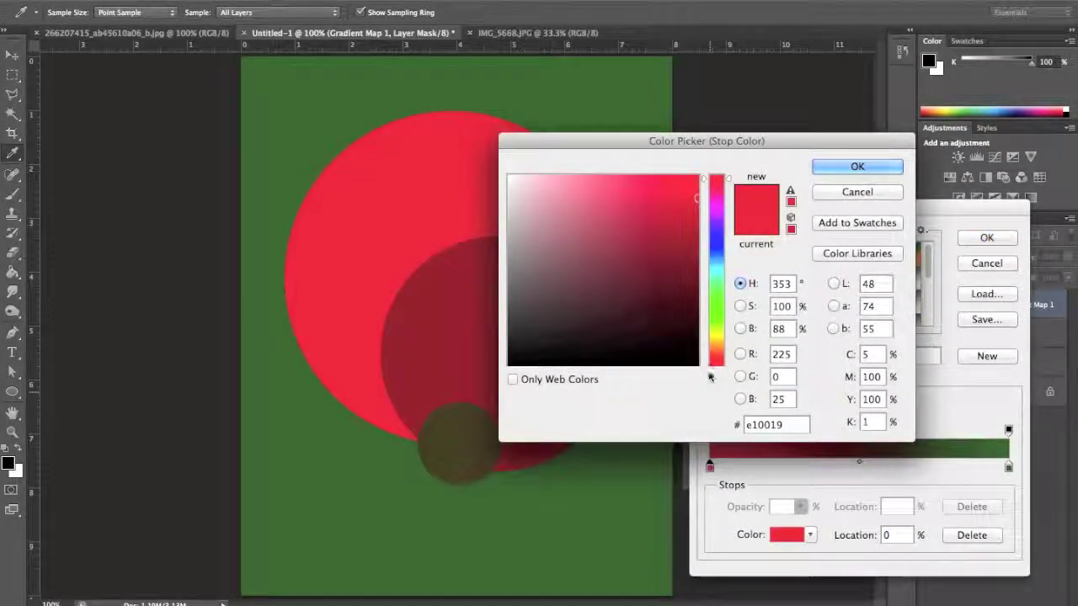
pyautogui.moveTo(695, 360); pyautogui.dragTo(693, 346)
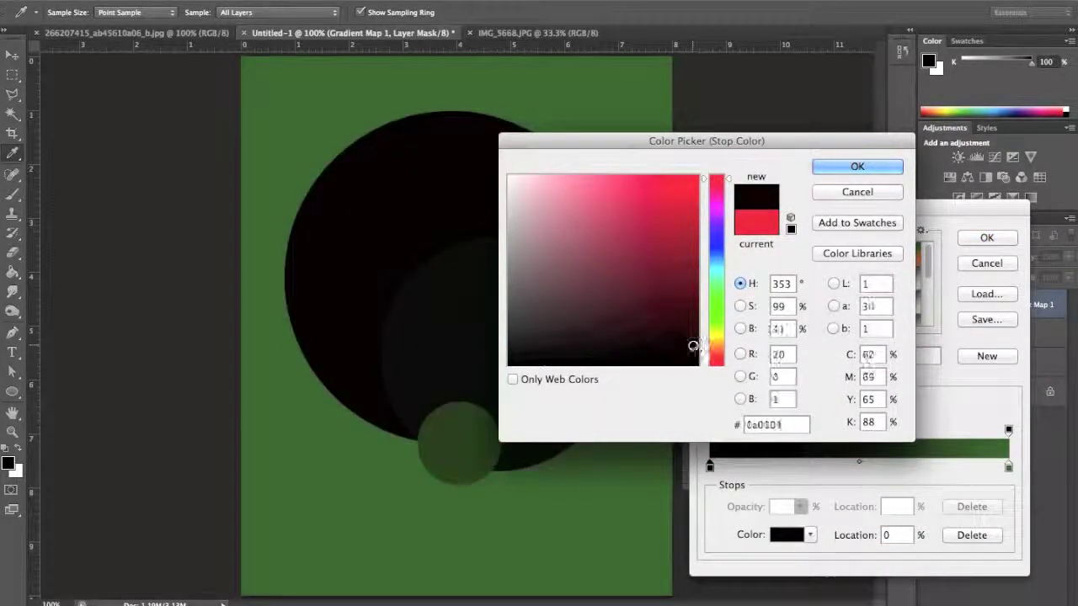
pyautogui.click(850, 168)
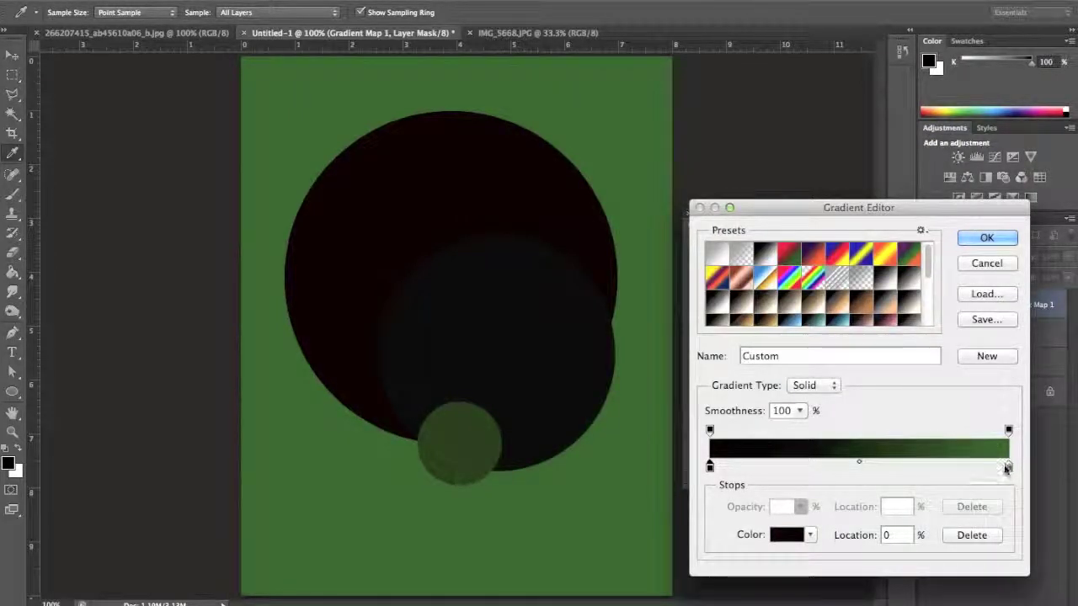
# Step: Set the right colour stop to light green and apply the edited gradient
pyautogui.doubleClick(1008, 468)
pyautogui.click(549, 179)
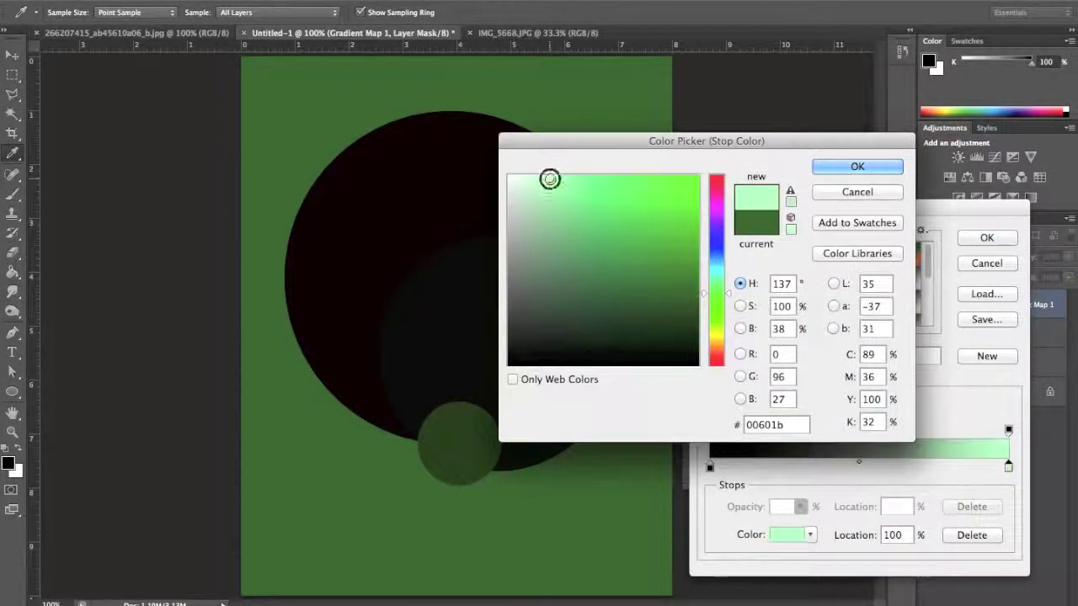
pyautogui.click(857, 166)
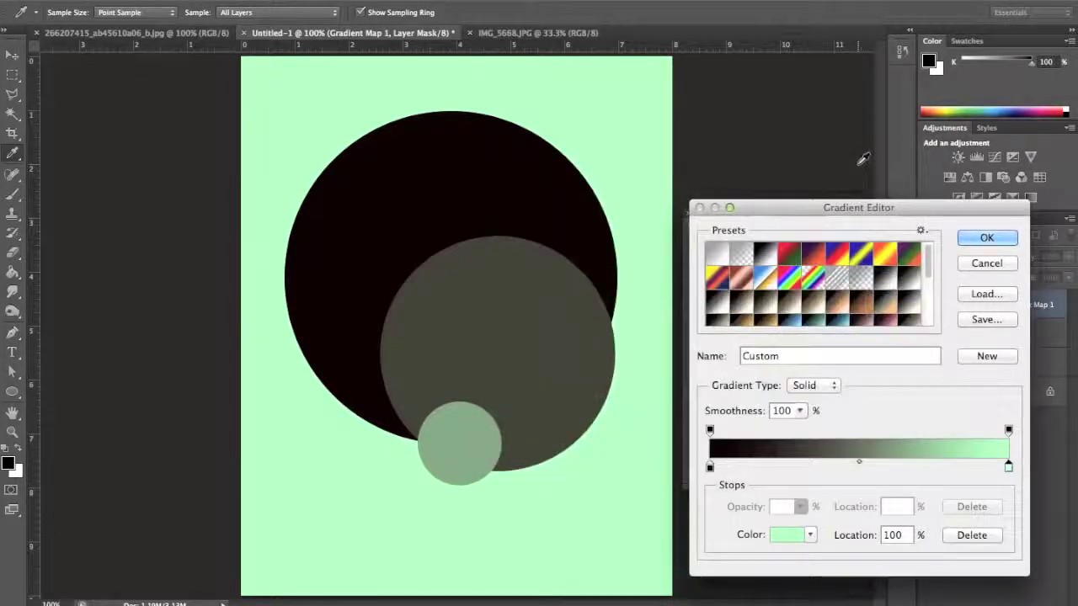
pyautogui.click(987, 239)
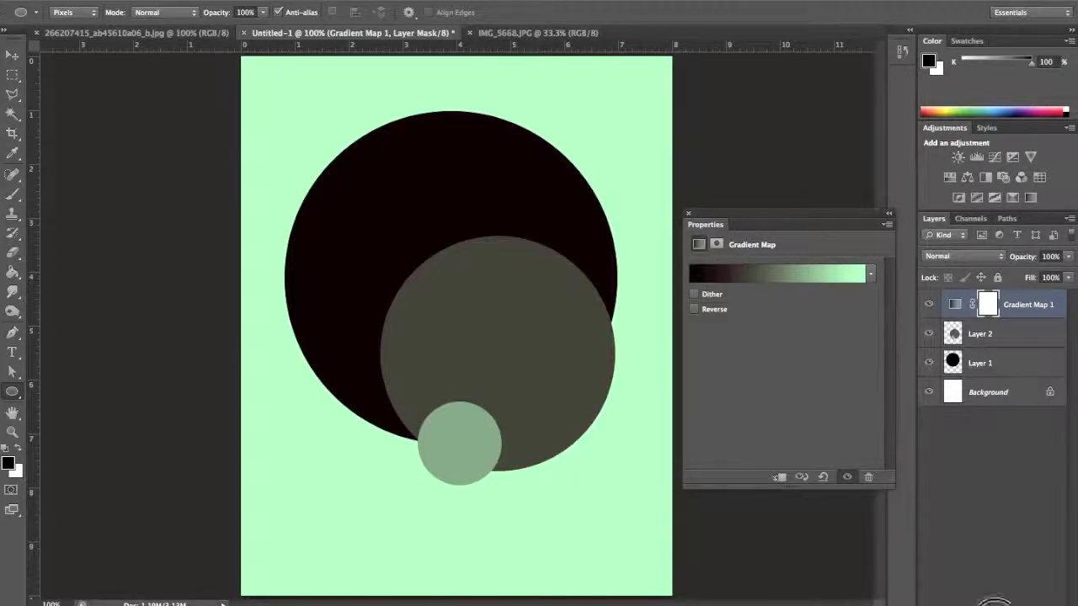
pyautogui.click(993, 600)
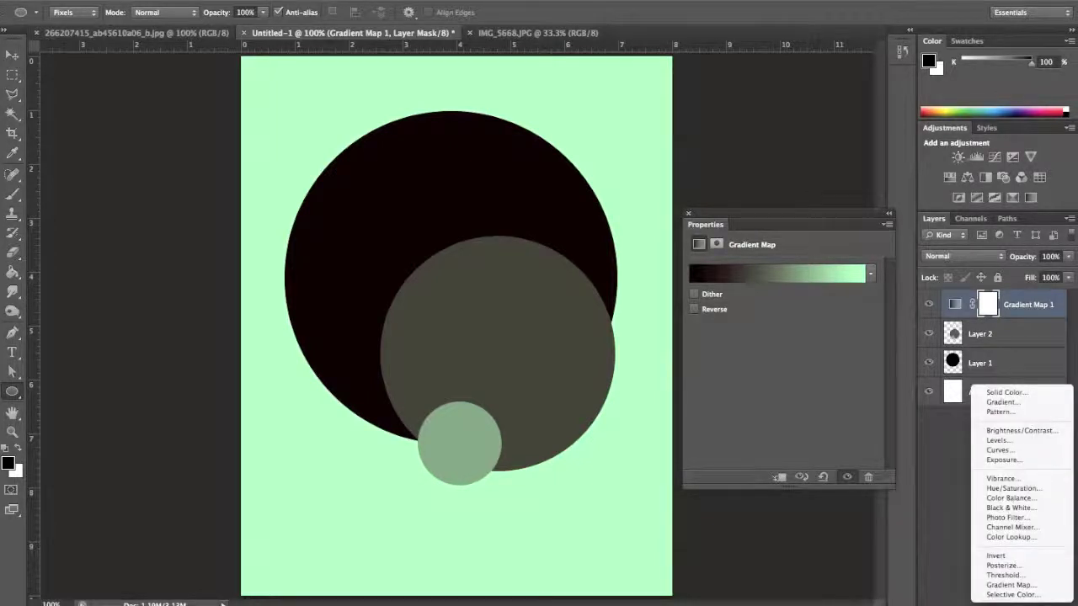
# Step: Add a Hue/Saturation layer with Hue +159 and Saturation +48, then switch to IMG_5668.JPG
pyautogui.click(1008, 489)
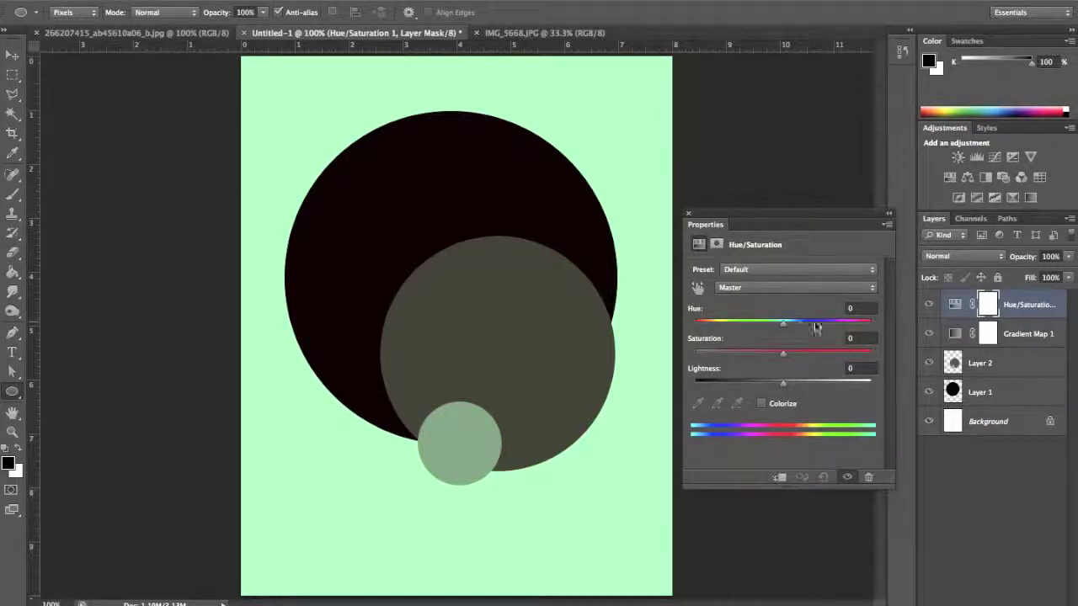
pyautogui.moveTo(783, 328); pyautogui.dragTo(864, 327)
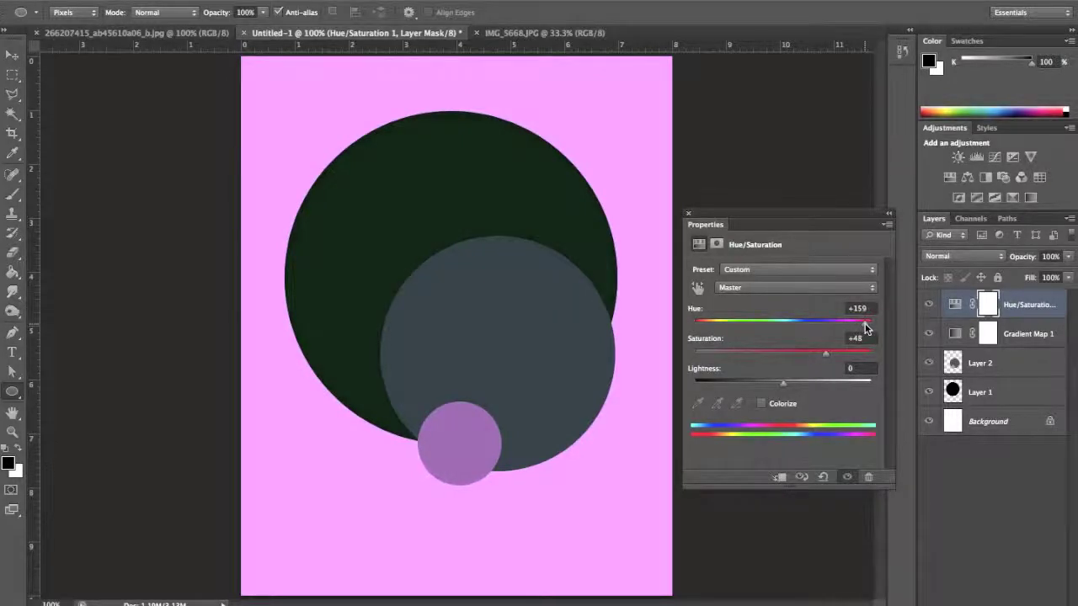
pyautogui.click(529, 33)
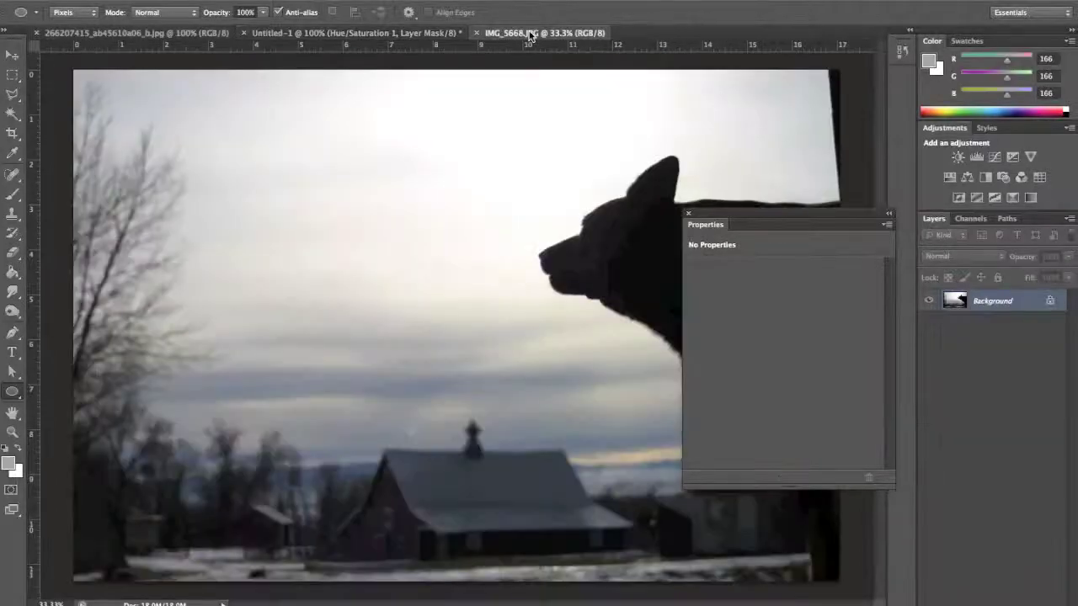
# Step: Close the Properties panel and bring up the adjustment layer menu for the dog photo
pyautogui.click(688, 213)
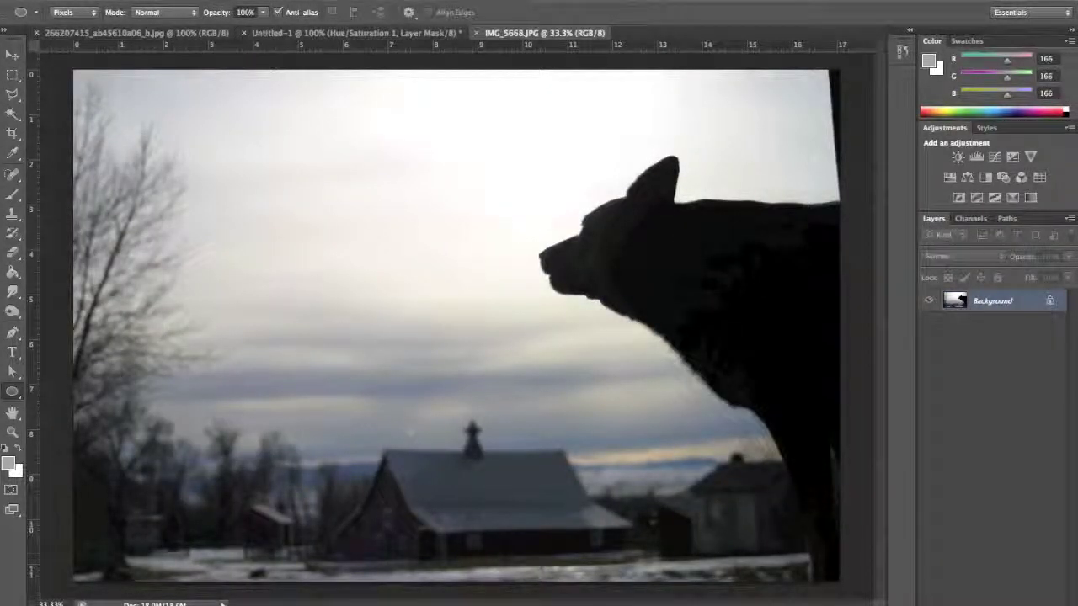
pyautogui.click(1002, 603)
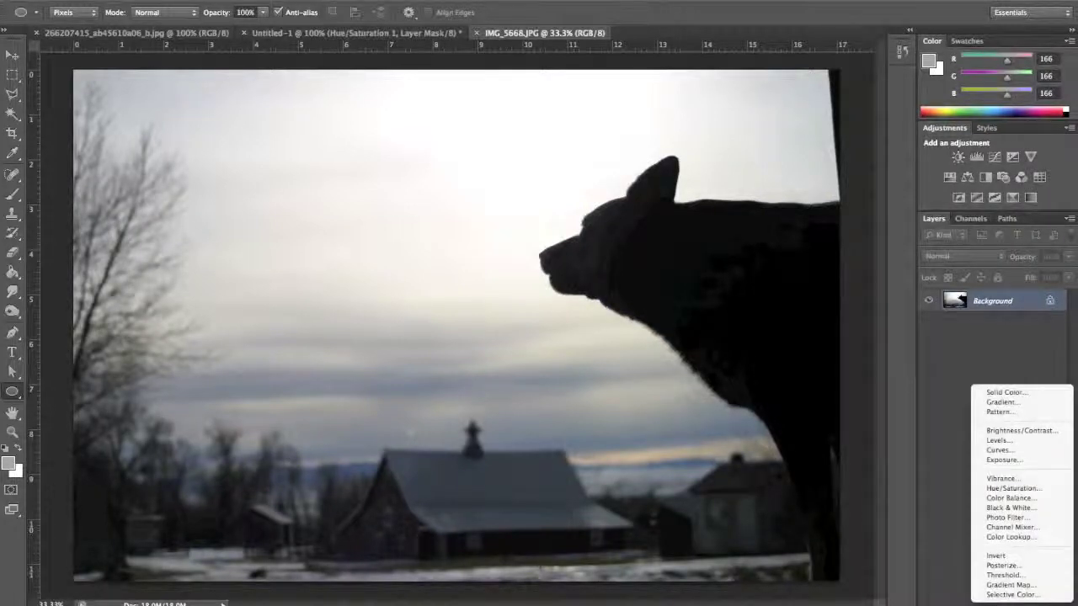
# Step: Add a Gradient Map with the Red, Green preset and set its left stop to near-black
pyautogui.click(1005, 587)
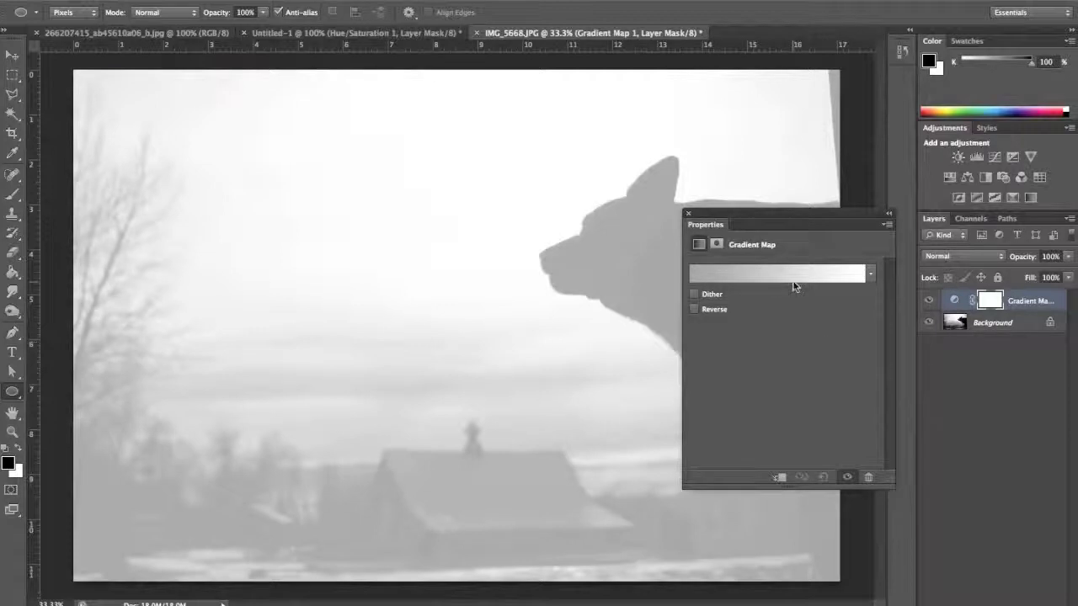
pyautogui.click(793, 287)
pyautogui.click(788, 276)
pyautogui.click(783, 255)
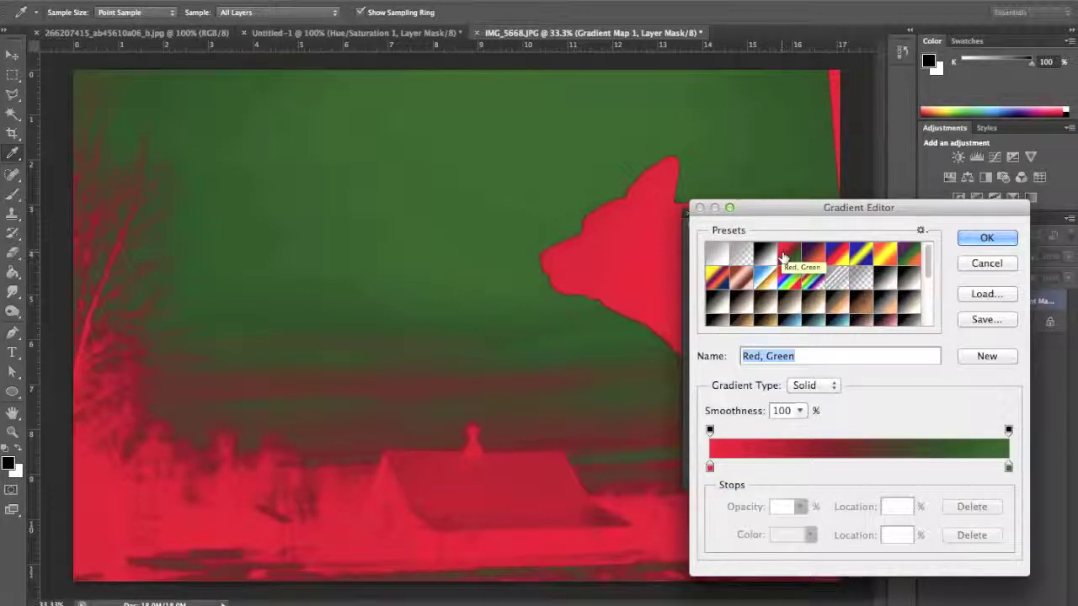
pyautogui.doubleClick(710, 467)
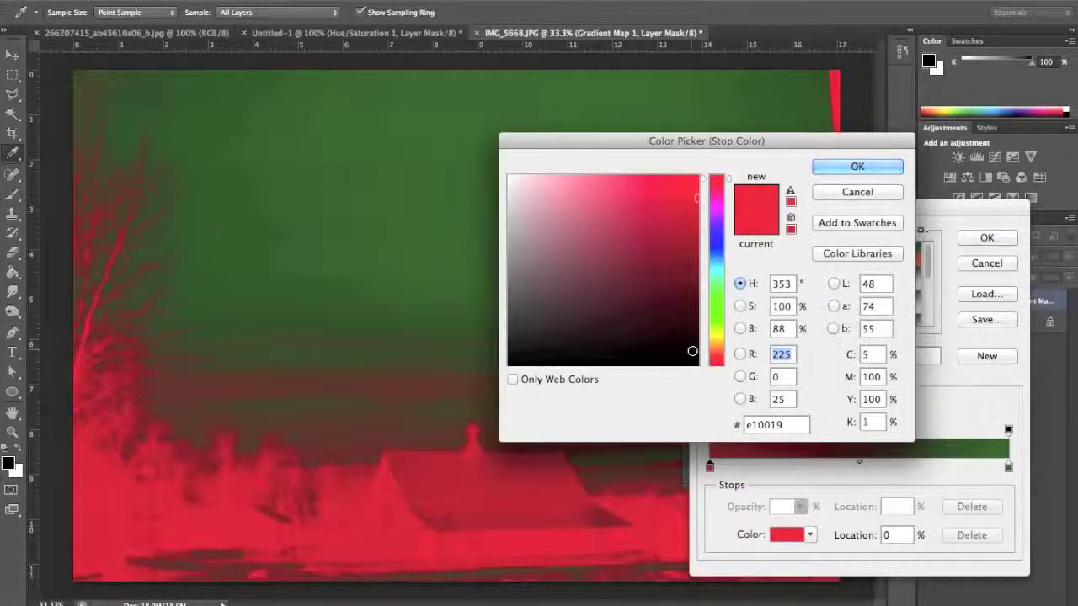
pyautogui.click(692, 350)
pyautogui.click(841, 169)
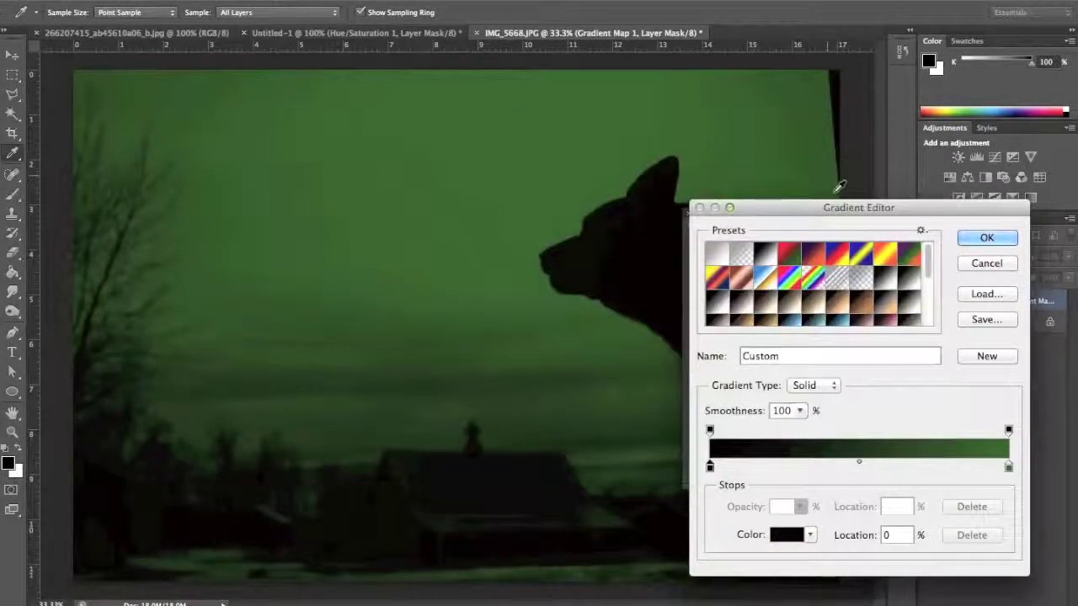
# Step: Set the right stop to light green, apply the gradient, and close the Properties panel
pyautogui.click(1008, 467)
pyautogui.doubleClick(1008, 467)
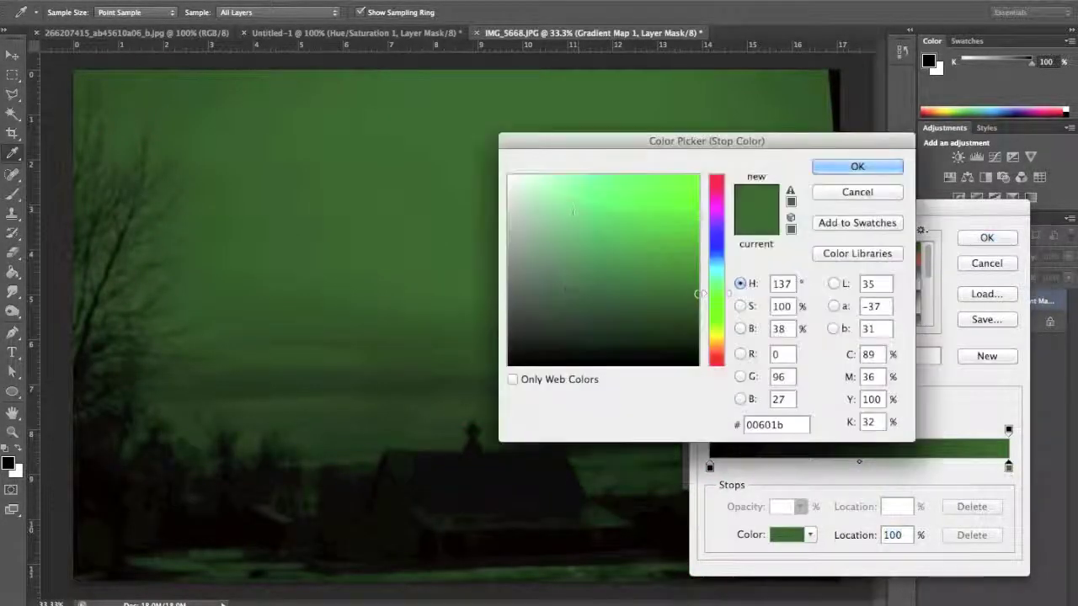
pyautogui.click(540, 176)
pyautogui.click(541, 176)
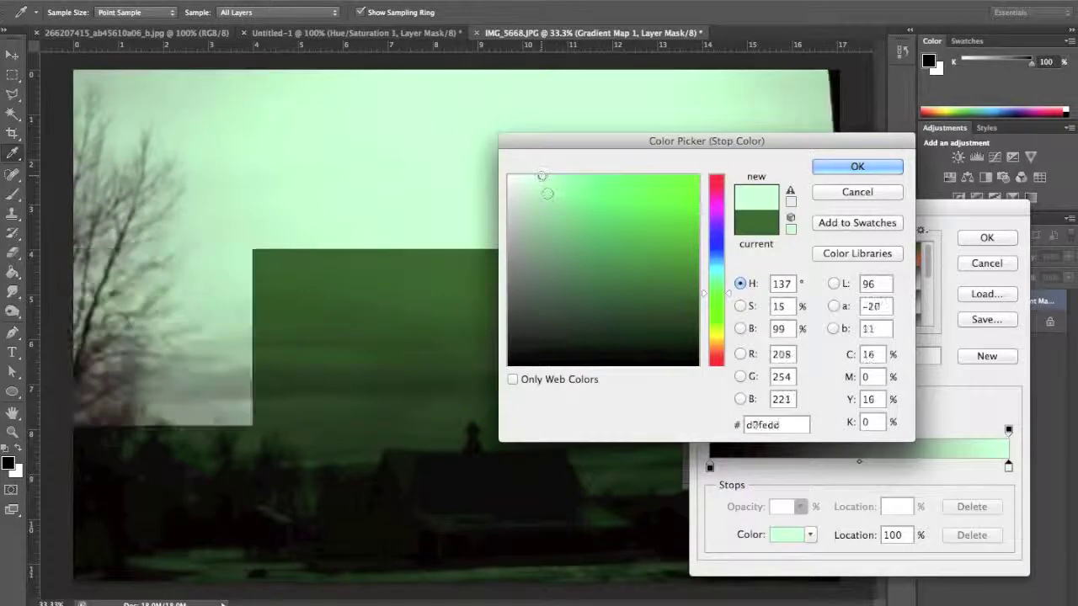
pyautogui.click(825, 167)
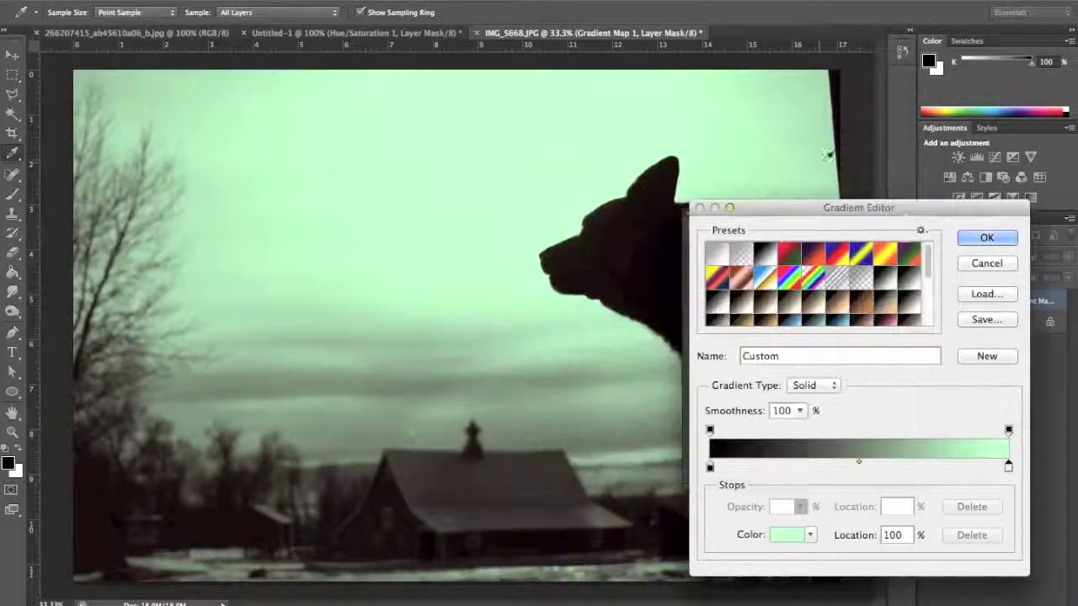
pyautogui.click(970, 239)
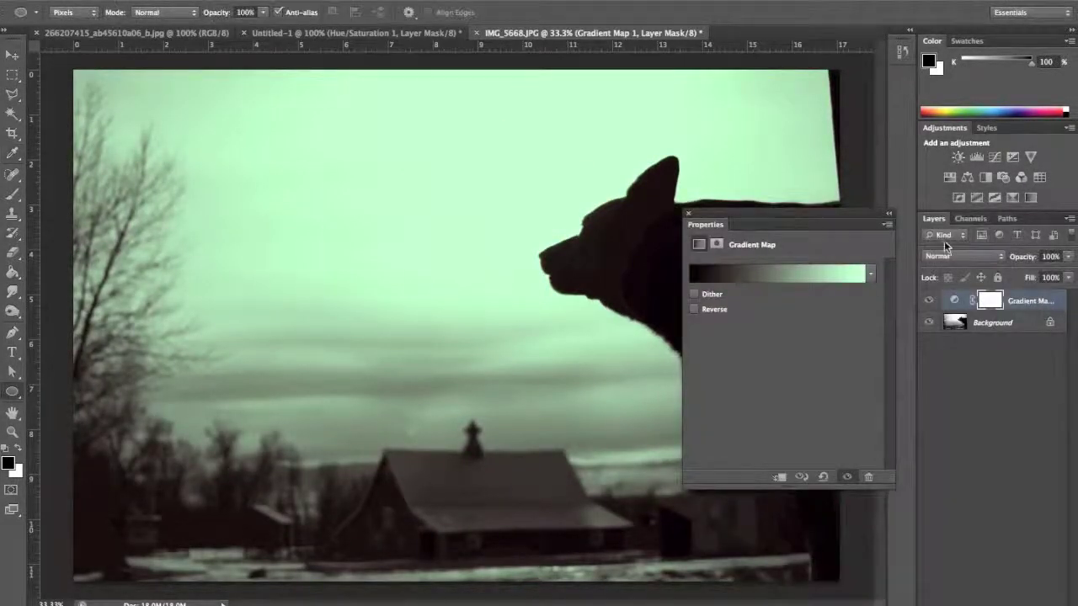
pyautogui.click(687, 215)
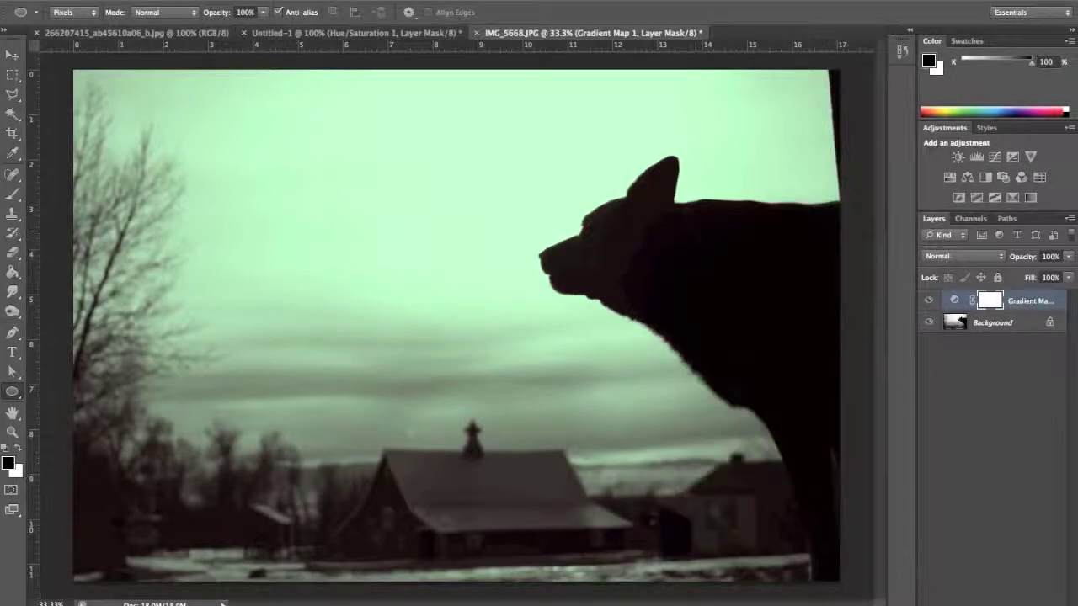
# Step: Add a Hue/Saturation adjustment with Hue -161, turning the pale green sky pink
pyautogui.click(978, 603)
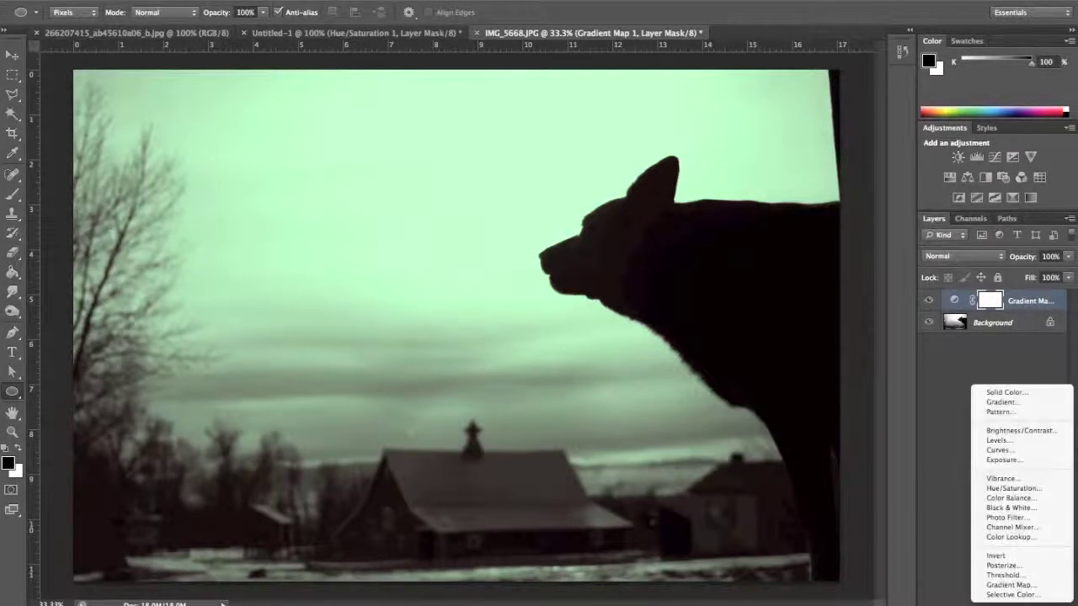
pyautogui.click(1010, 488)
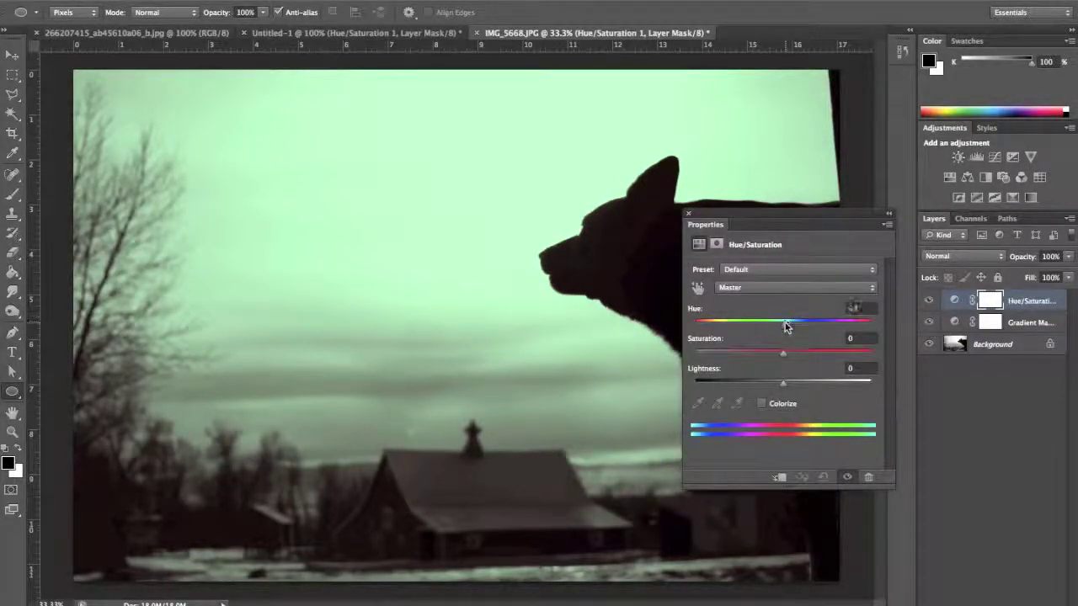
pyautogui.moveTo(784, 323); pyautogui.dragTo(702, 326)
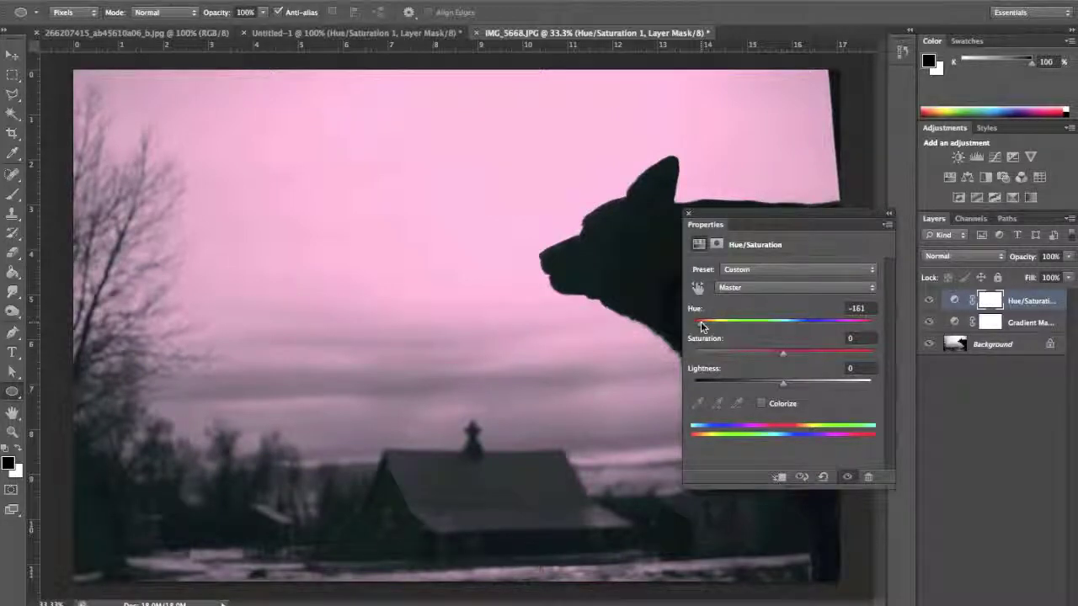
pyautogui.click(993, 322)
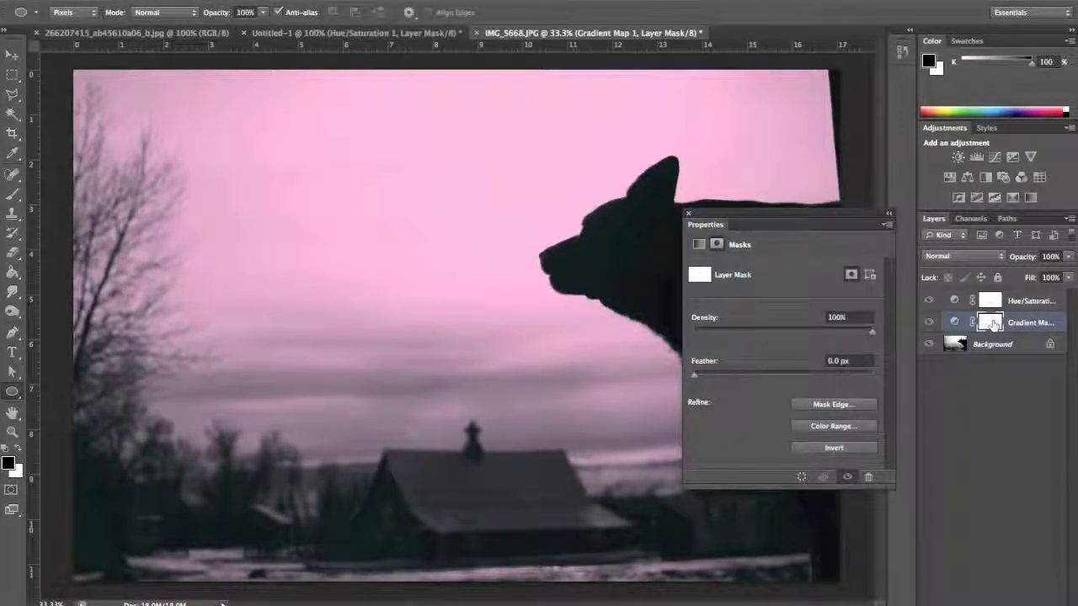
# Step: Reapply the Red, Green preset to the Gradient Map and set its left stop to dark red
pyautogui.click(953, 323)
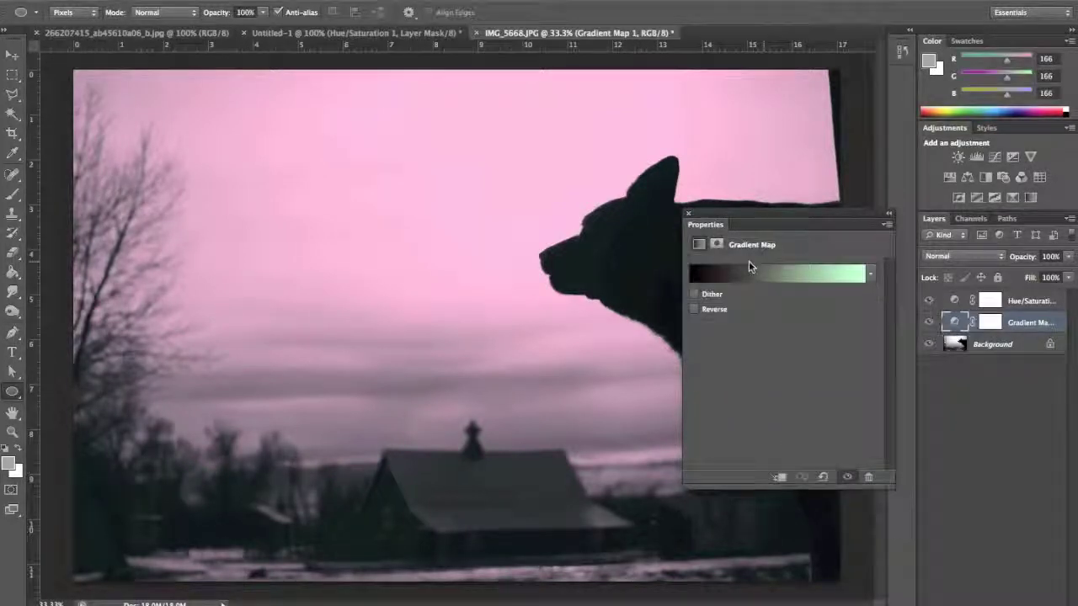
pyautogui.click(736, 270)
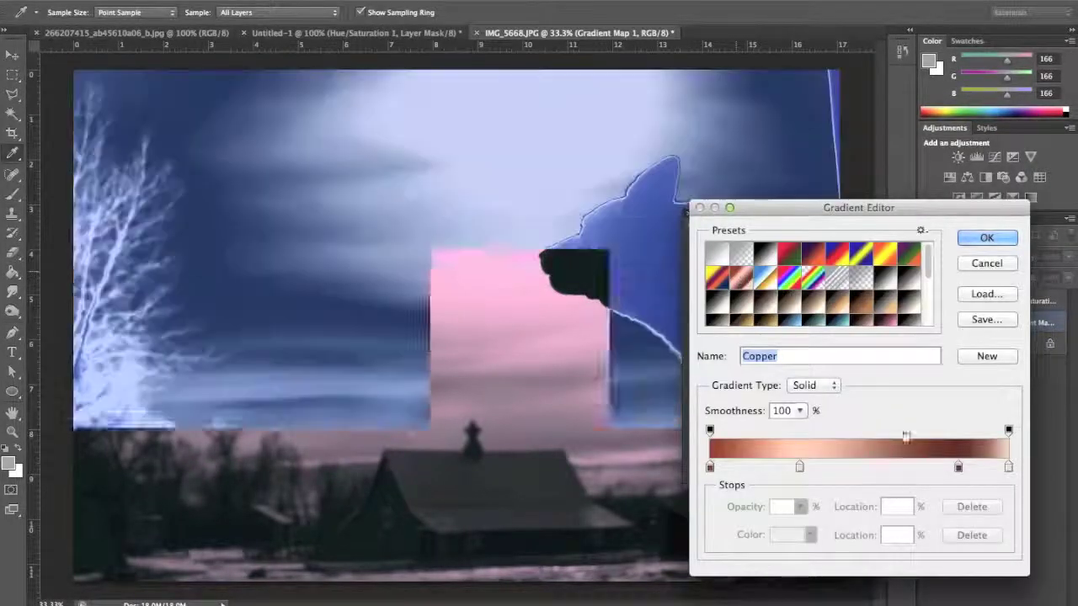
pyautogui.click(787, 256)
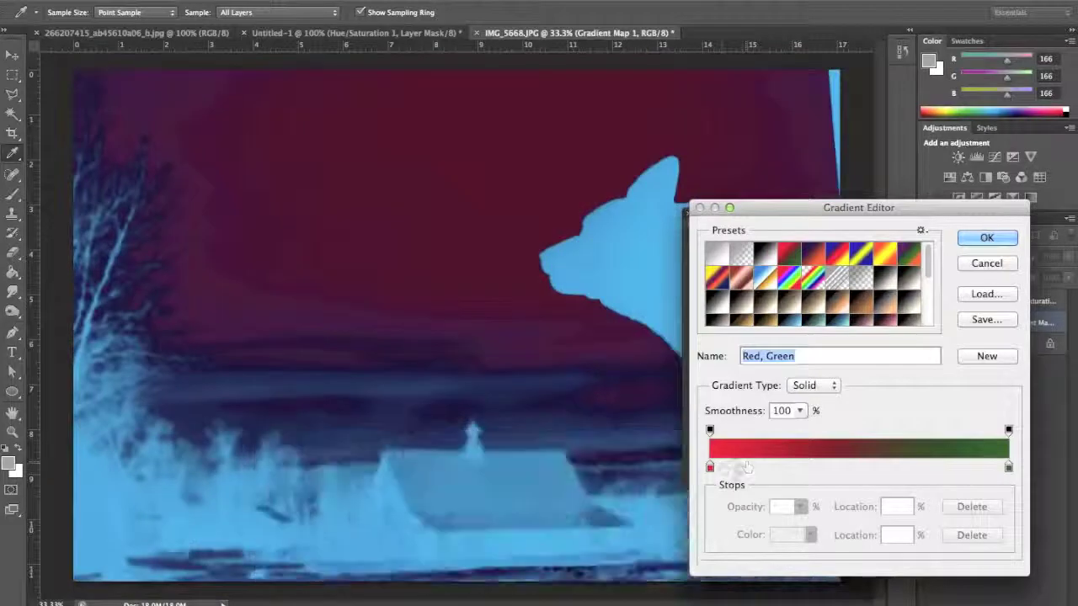
pyautogui.doubleClick(710, 467)
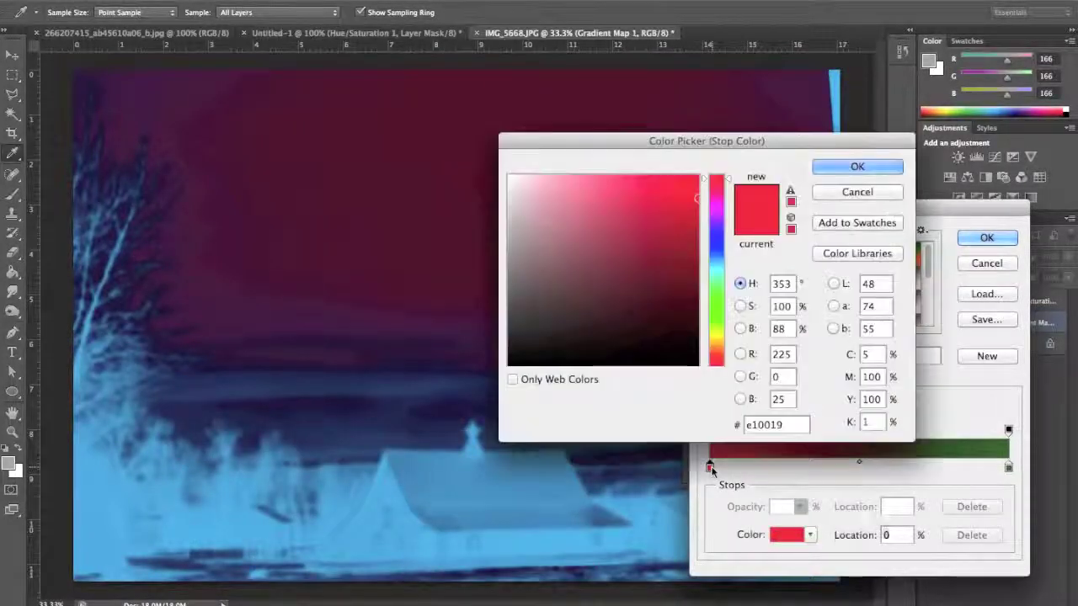
pyautogui.click(696, 314)
pyautogui.click(828, 166)
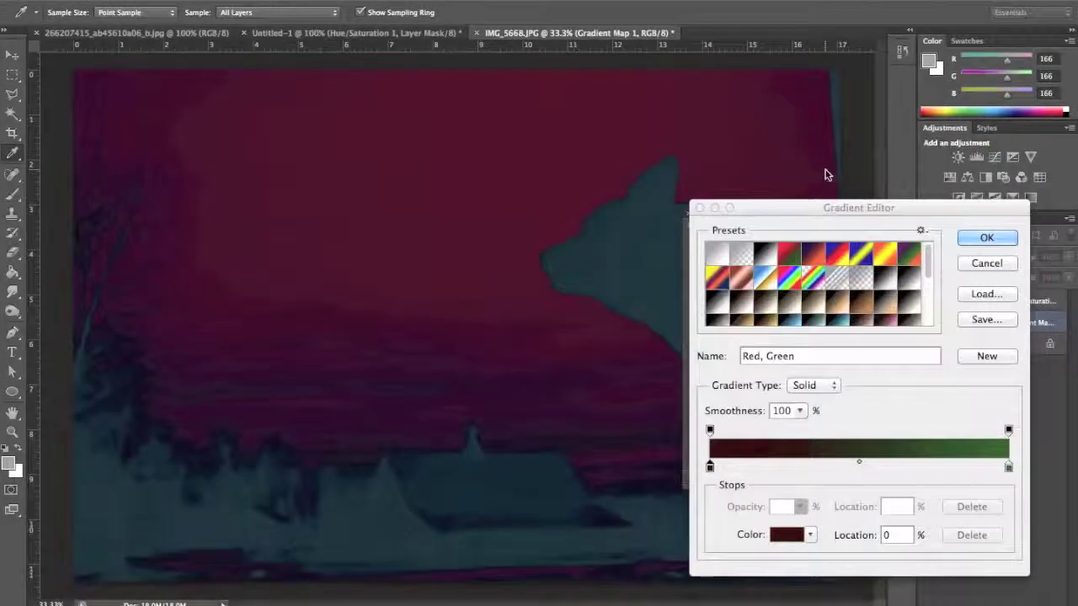
# Step: Set the right stop to light green and apply the dark-red-to-light-green gradient
pyautogui.doubleClick(1008, 467)
pyautogui.click(597, 181)
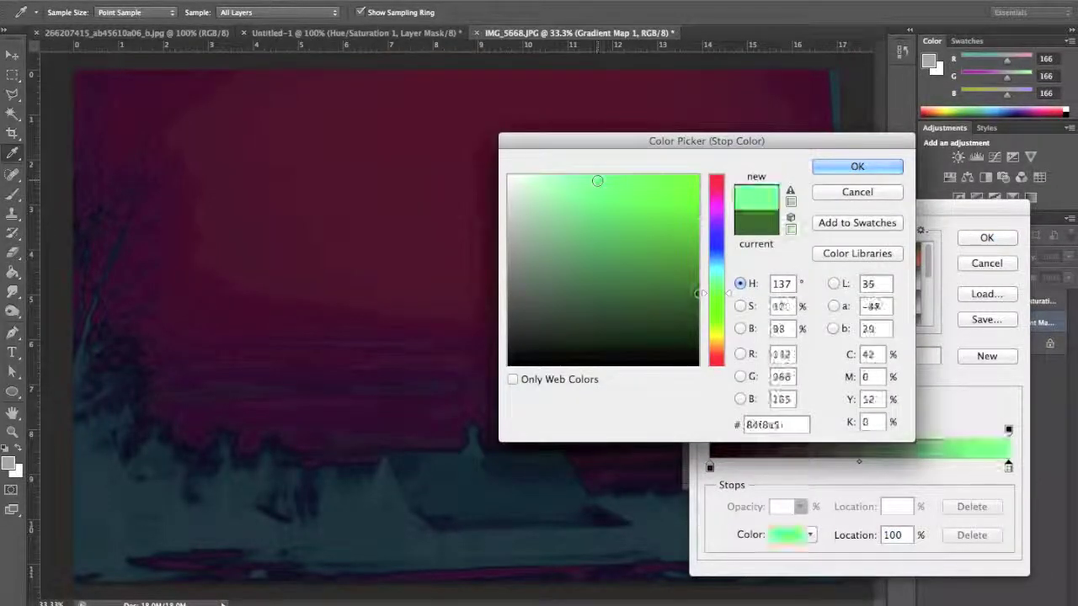
pyautogui.click(857, 166)
pyautogui.click(987, 239)
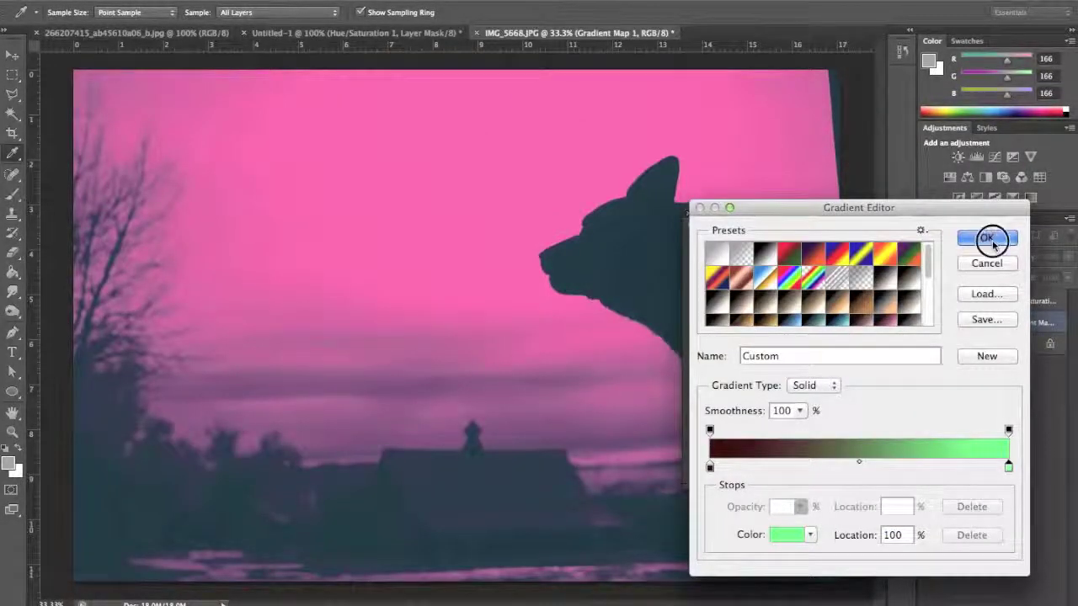
pyautogui.press('u')
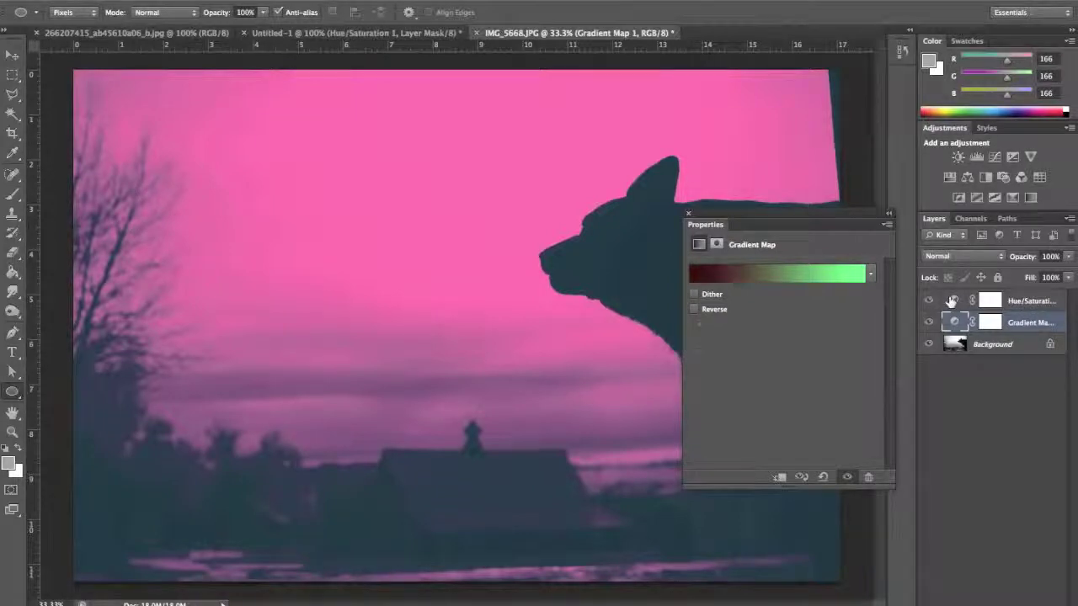
pyautogui.click(951, 301)
# Step: Shift the Hue/Saturation hue past orange to -36 so the sky turns green behind the dark dog
pyautogui.click(720, 328)
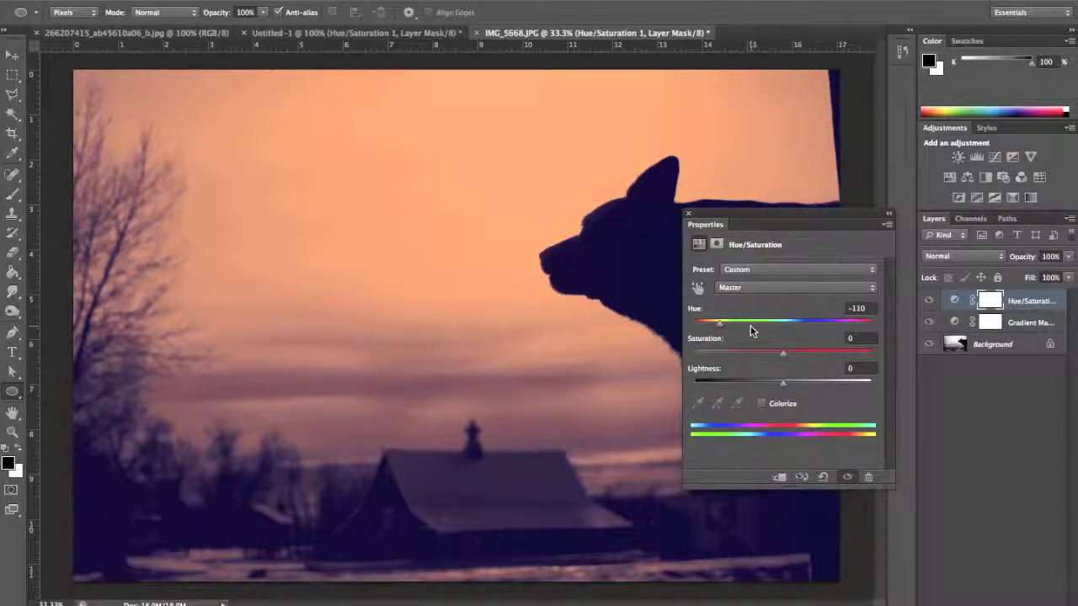
pyautogui.click(751, 325)
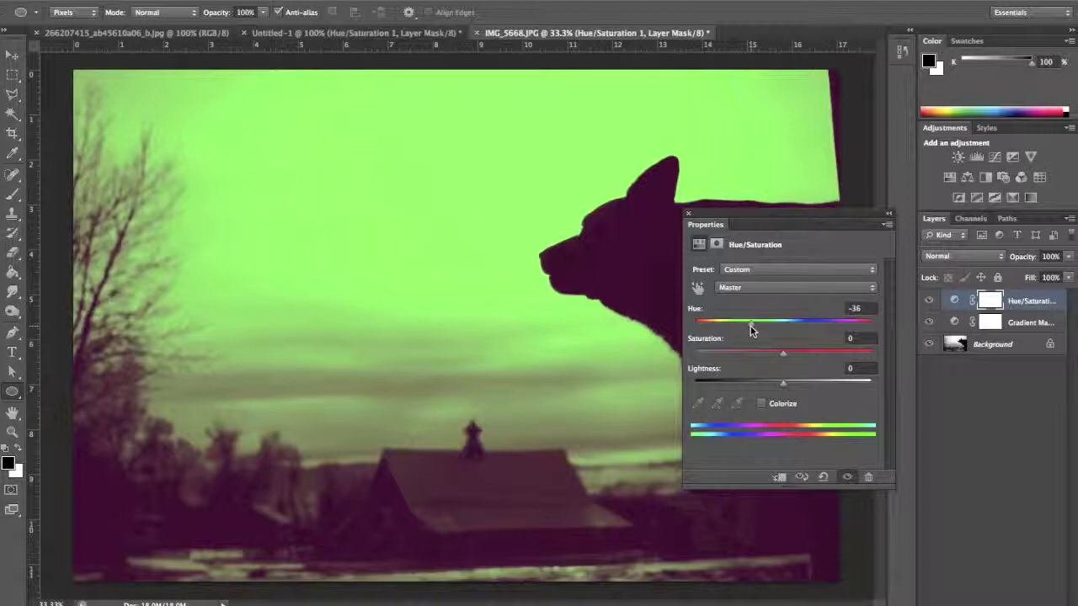